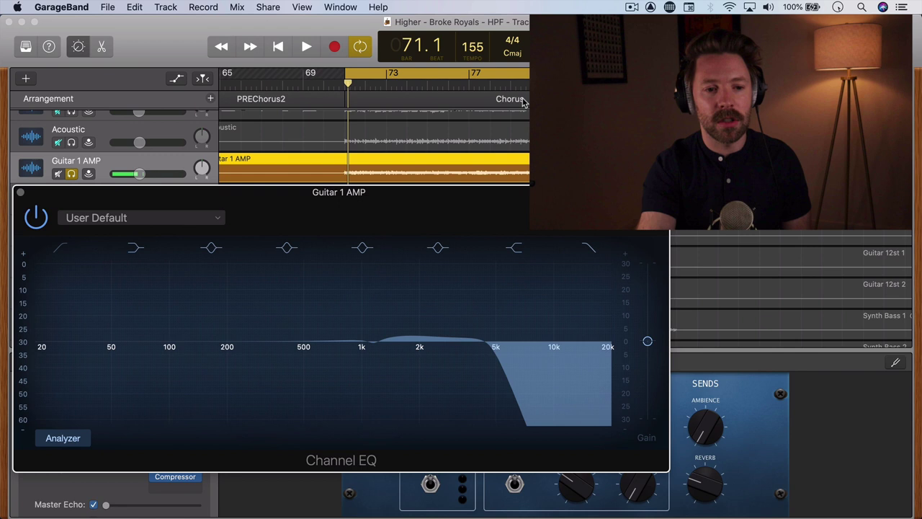
key(space)
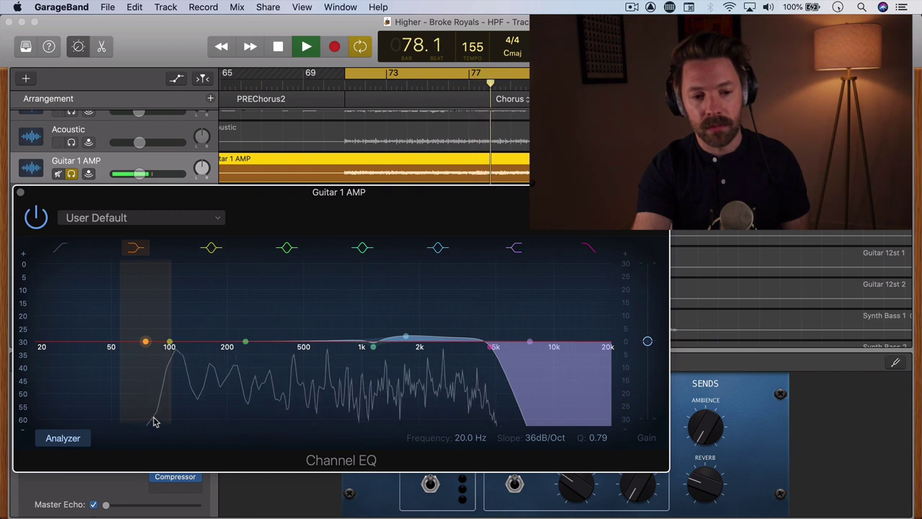
key(space)
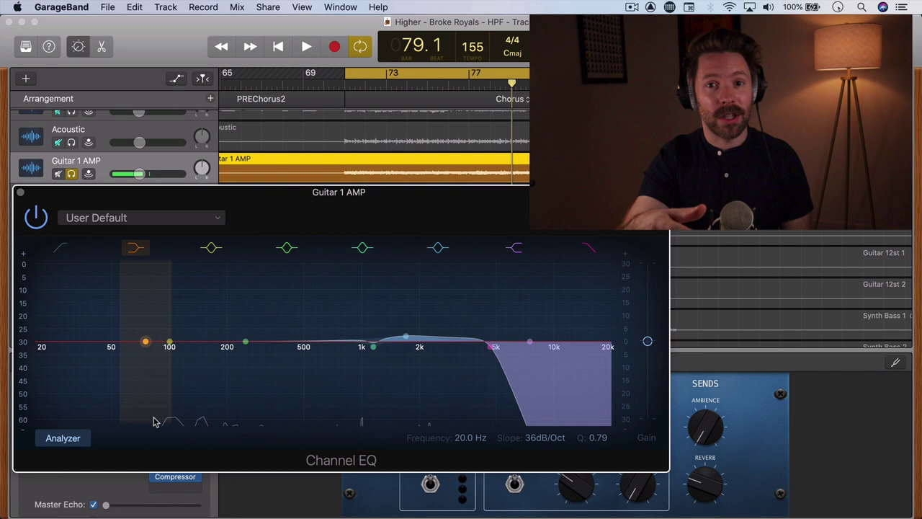
Enable the Guitar 1 AMP low-cut band and set it to 112 Hz during playback
click(60, 250)
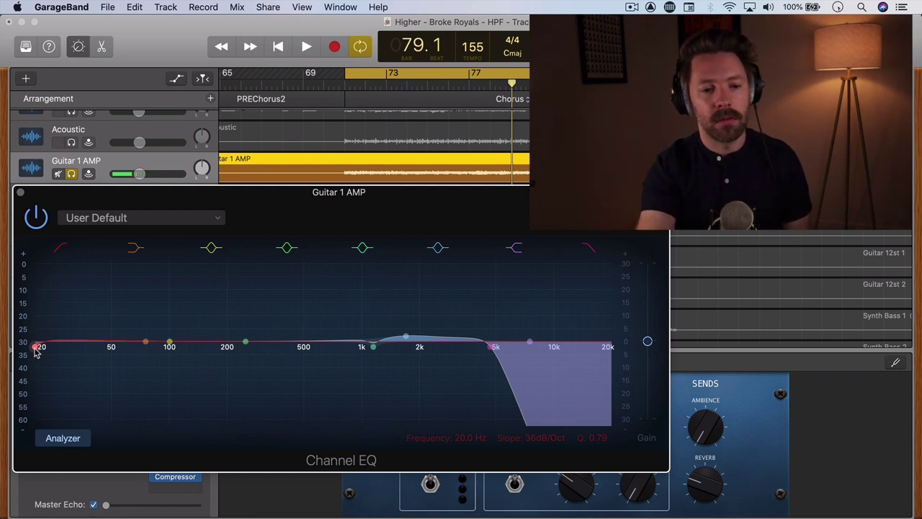
key(space)
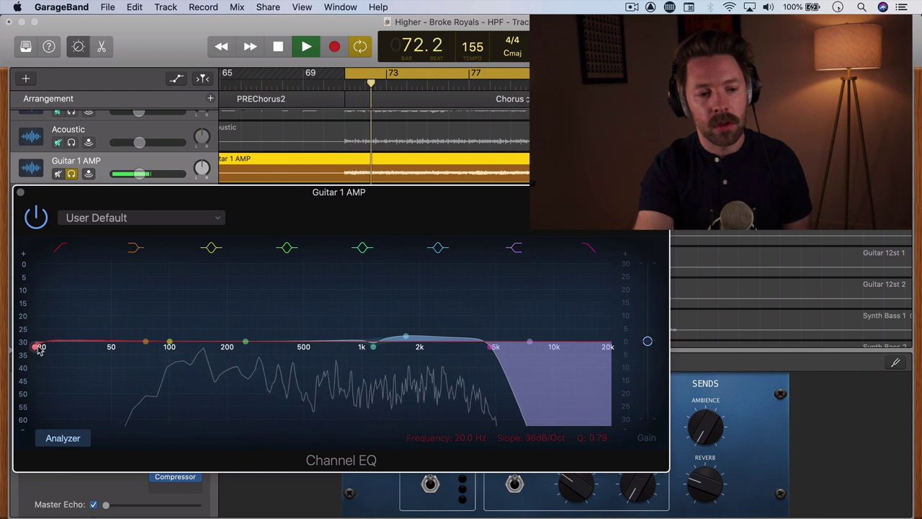
drag(40, 348, 173, 339)
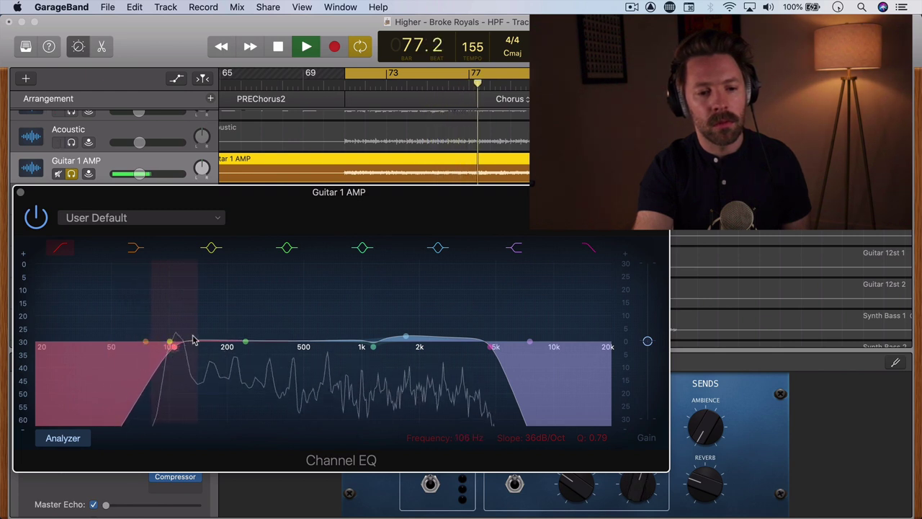
drag(193, 339, 196, 339)
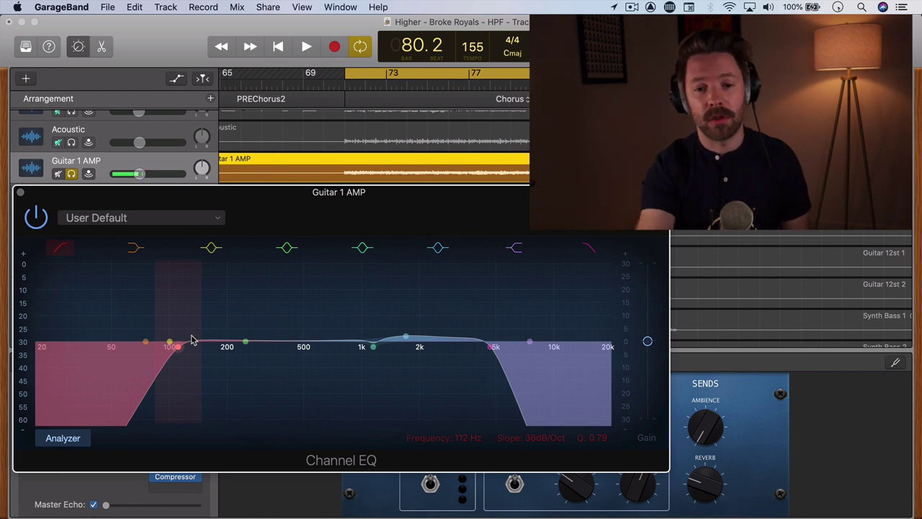
Compare the 112 Hz low cut on and off during playback, leaving it enabled
key(space)
click(61, 249)
click(61, 250)
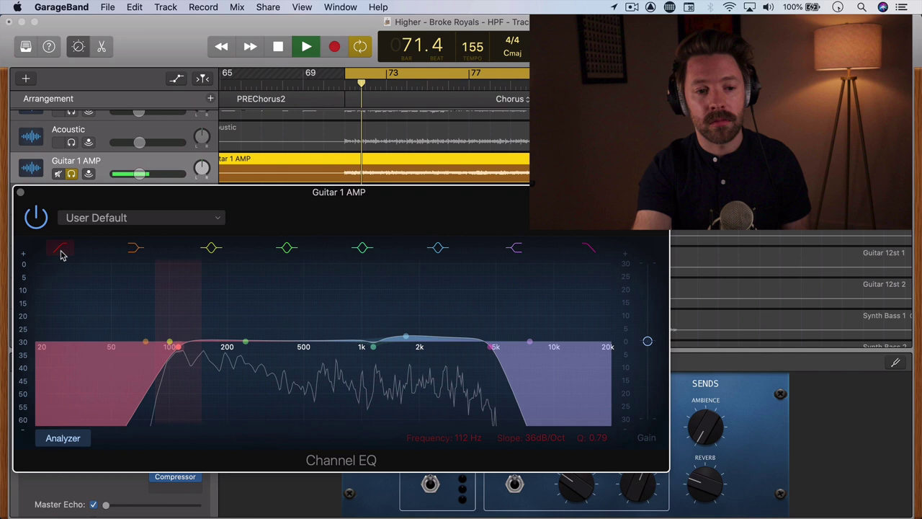
click(62, 252)
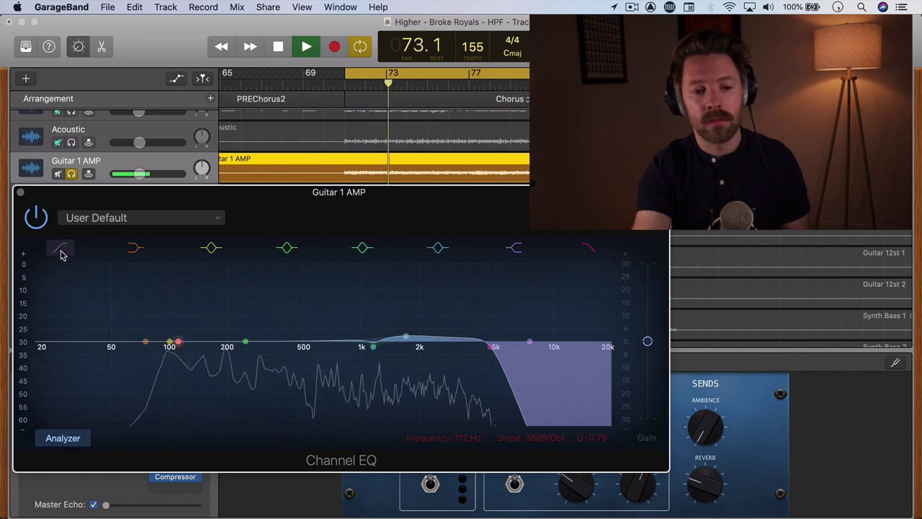
click(60, 250)
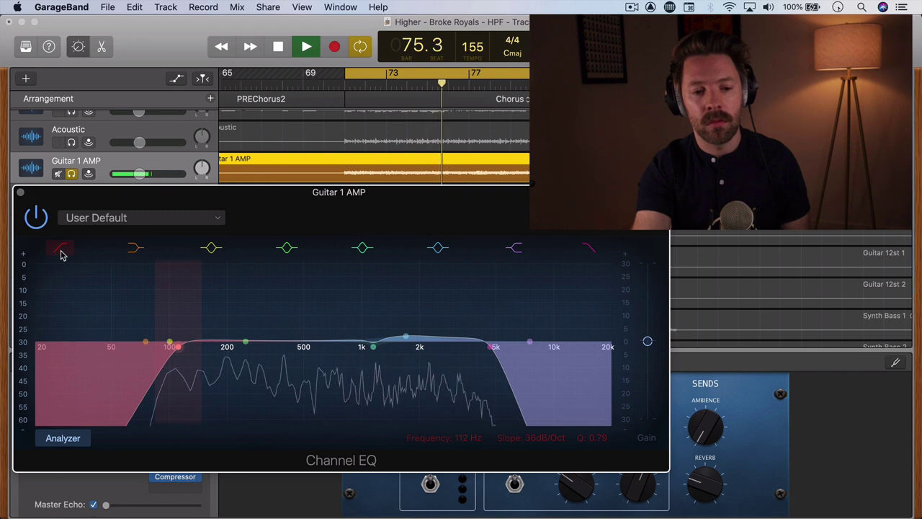
click(61, 252)
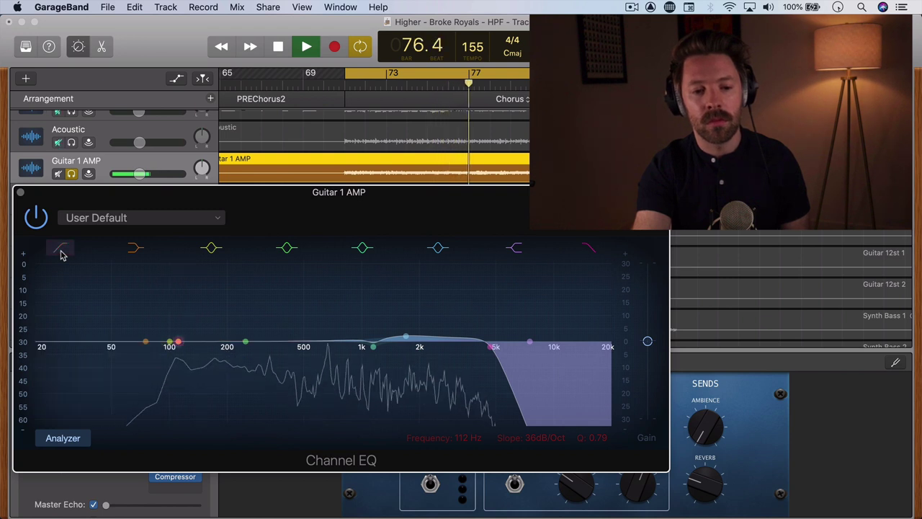
click(62, 252)
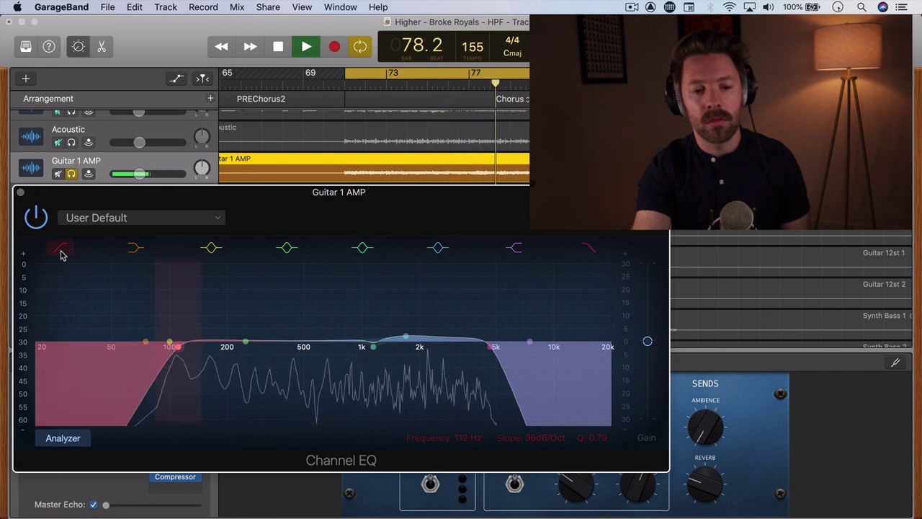
Stop playback and close the Guitar 1 AMP Channel EQ window
key(space)
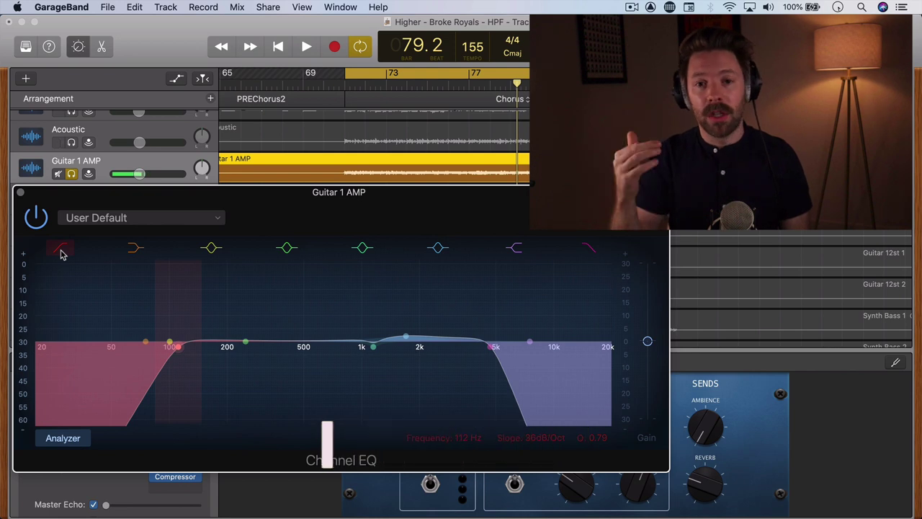
click(21, 193)
Select the Acoustic track, unsolo Guitar 1 AMP, and open Acoustic's Channel EQ
click(90, 129)
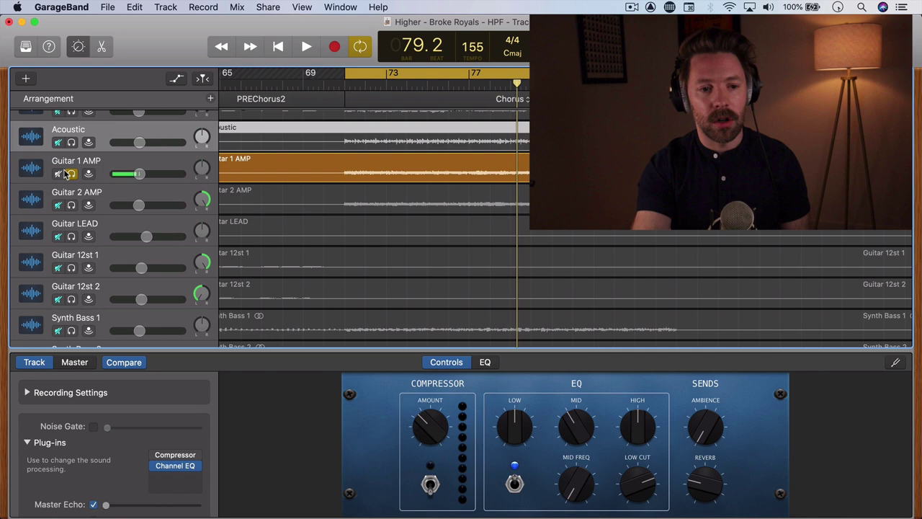
click(72, 173)
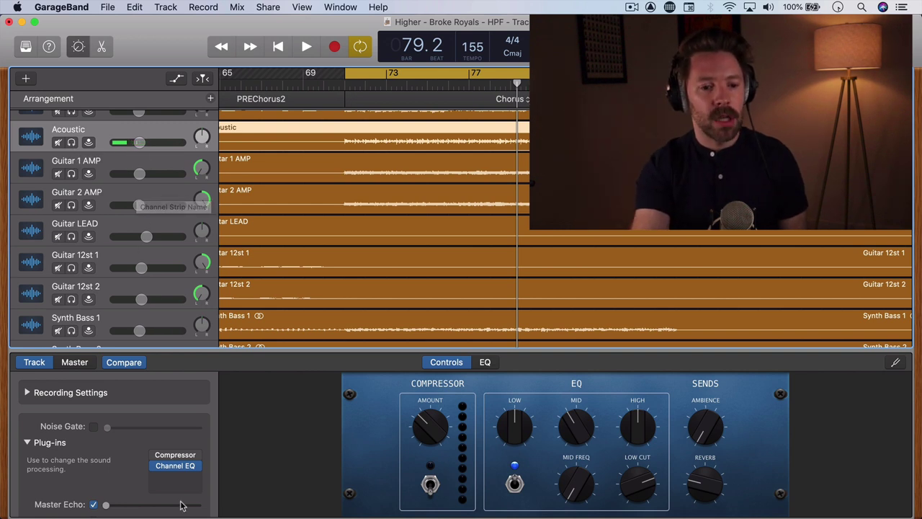
click(177, 465)
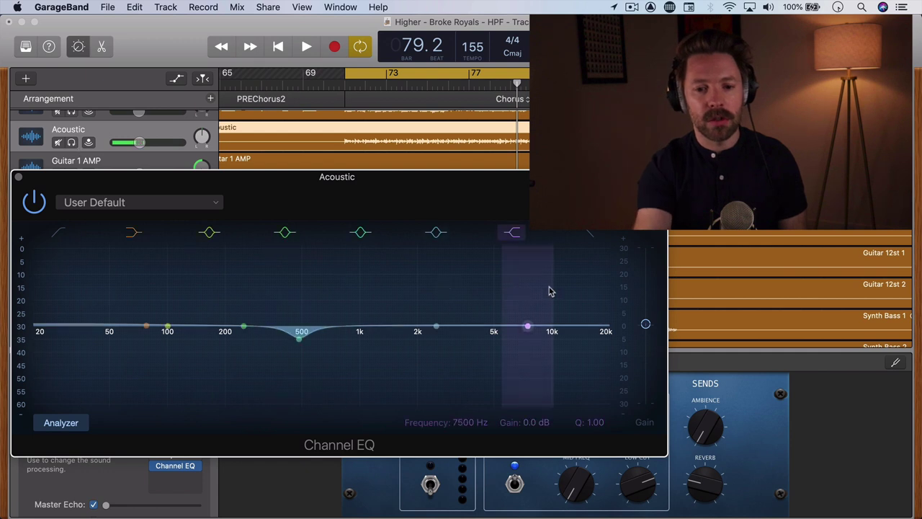
Lift the Acoustic Channel EQ output gain to about +10 dB and listen during playback
drag(644, 325, 646, 297)
key(space)
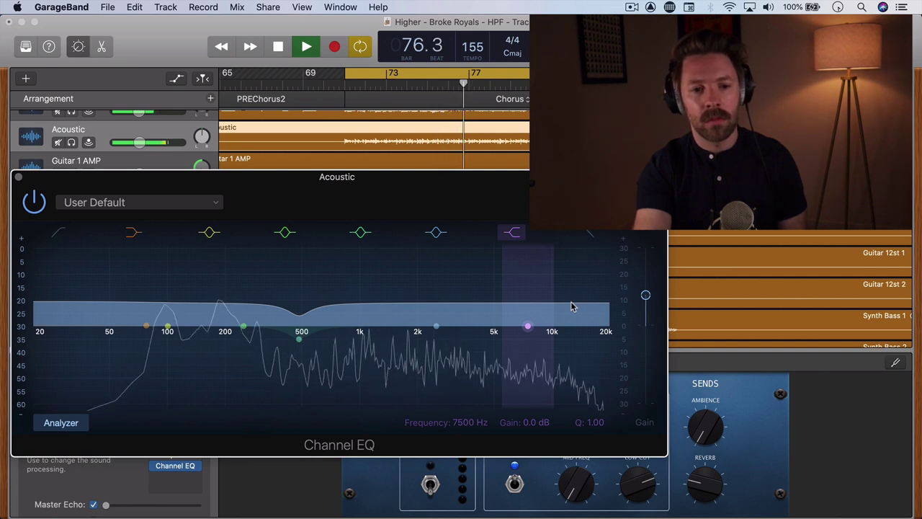
key(space)
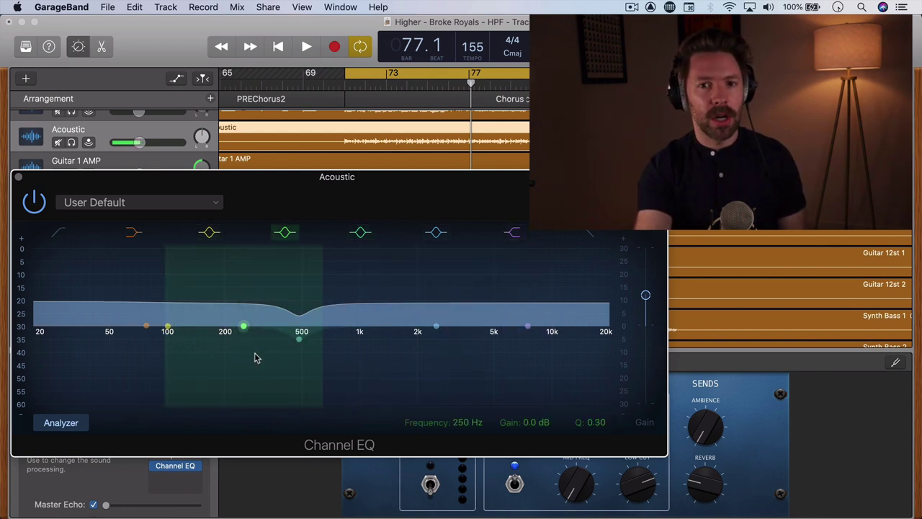
key(space)
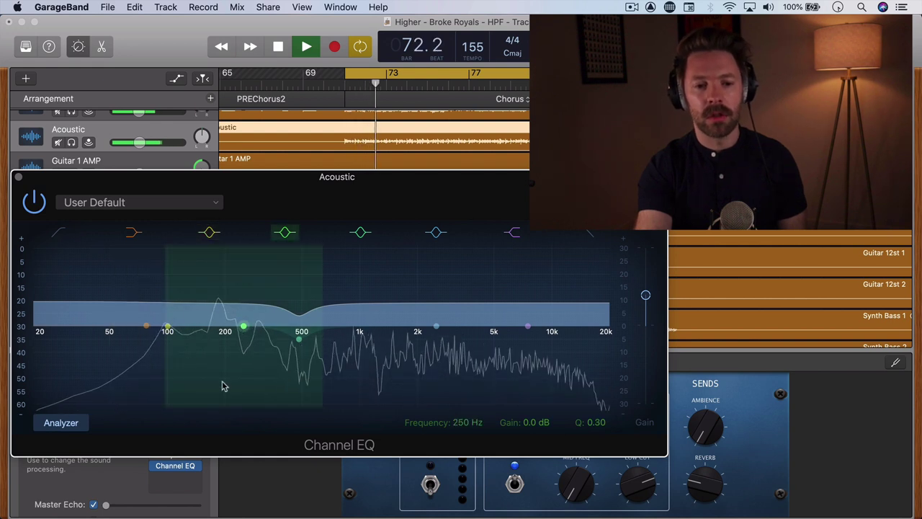
Switch on the Acoustic low cut at 180 Hz, 24 dB/Oct, and compare it on and off
key(space)
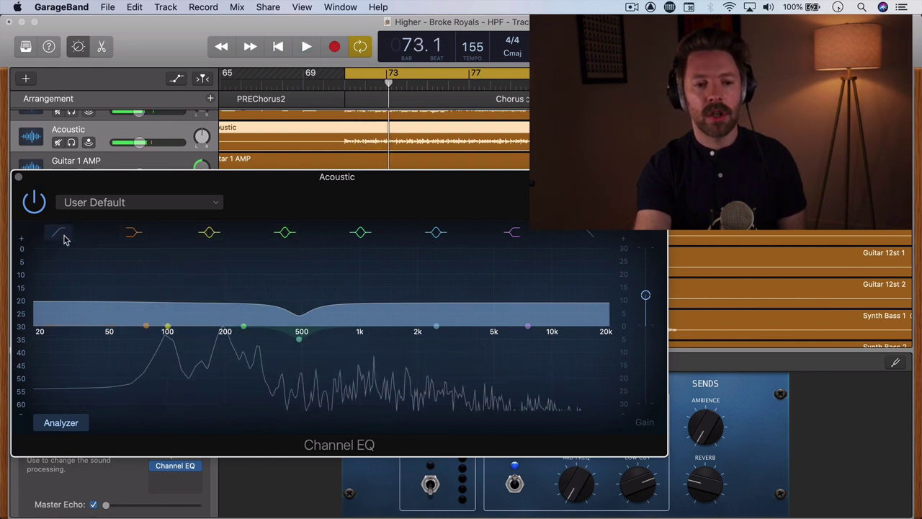
click(61, 233)
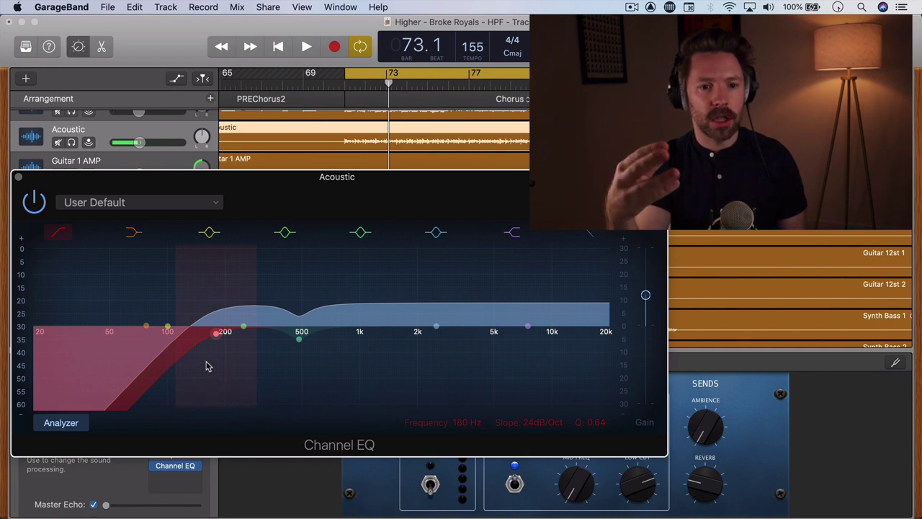
key(space)
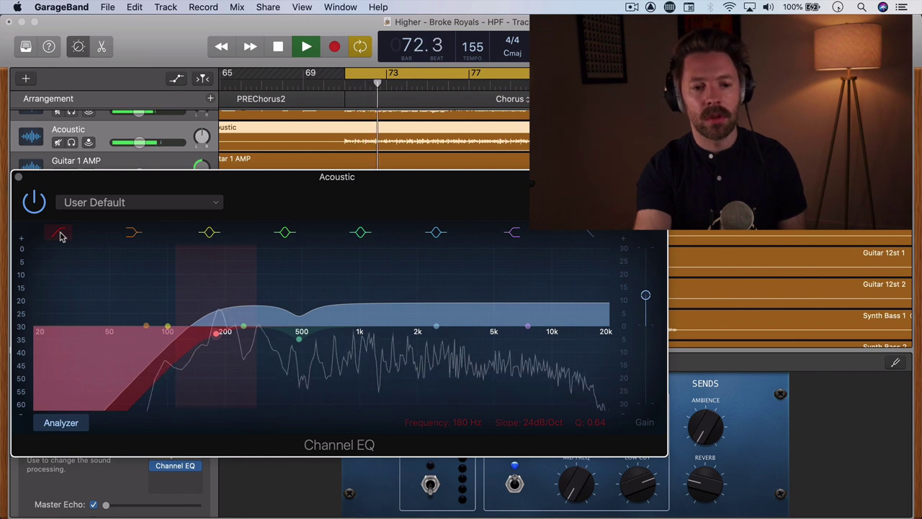
click(60, 235)
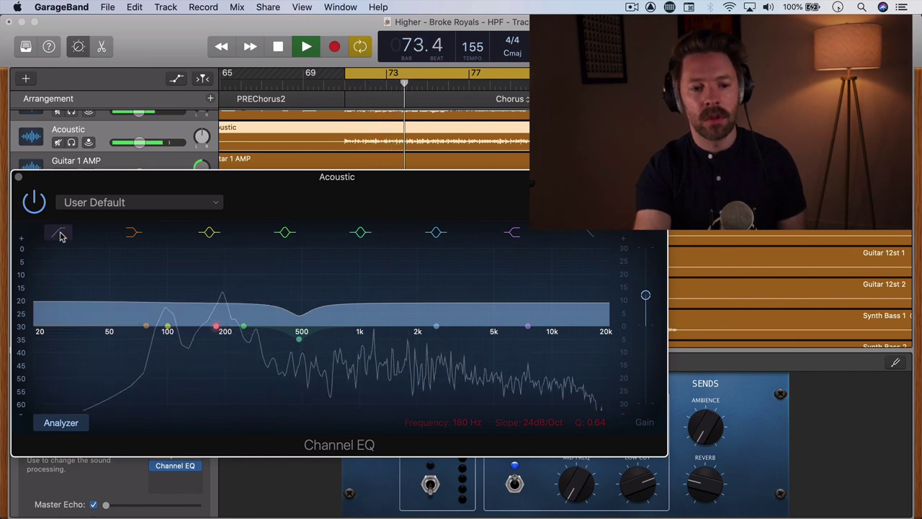
click(61, 235)
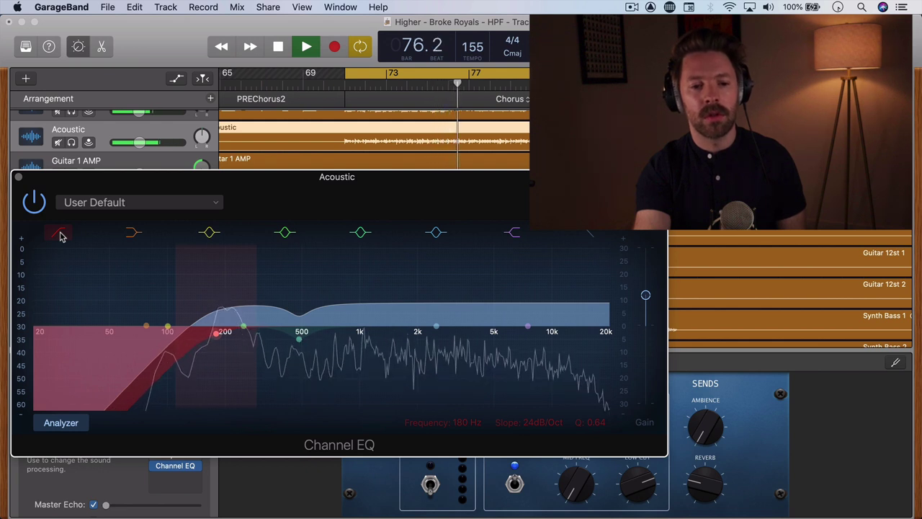
key(space)
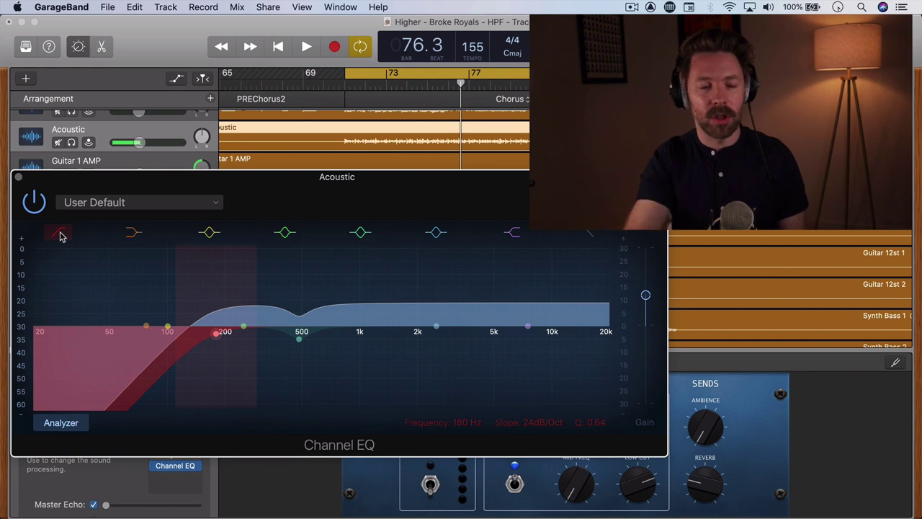
key(s)
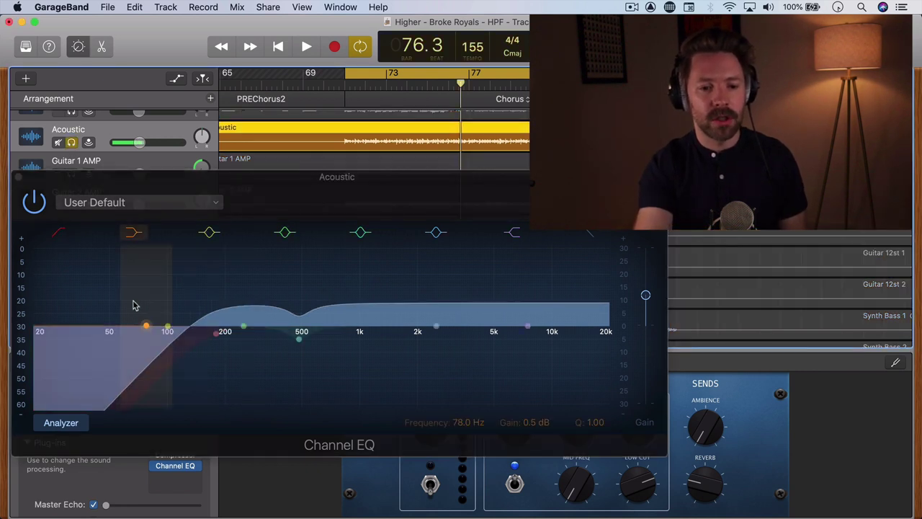
key(space)
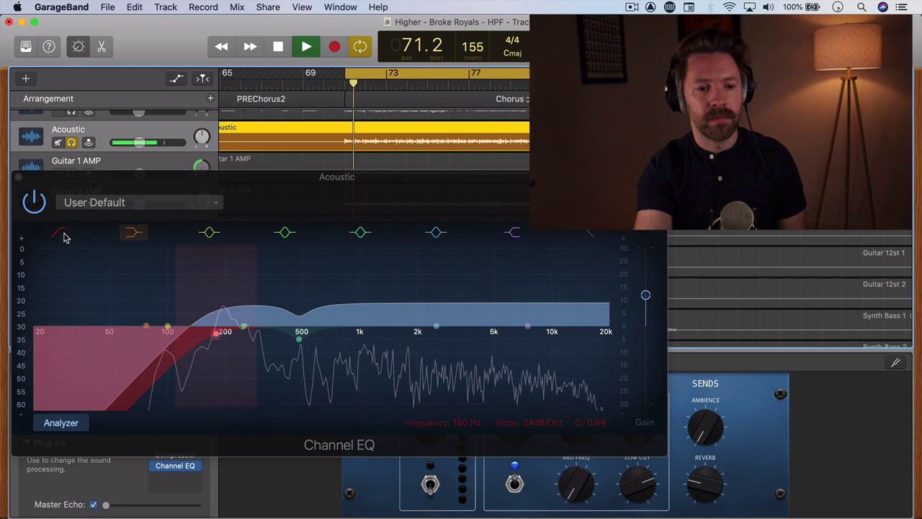
click(61, 233)
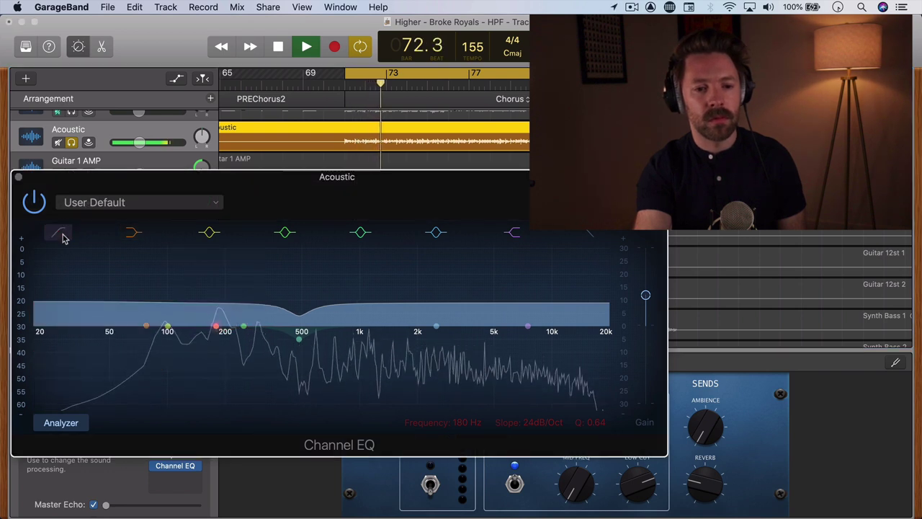
click(61, 233)
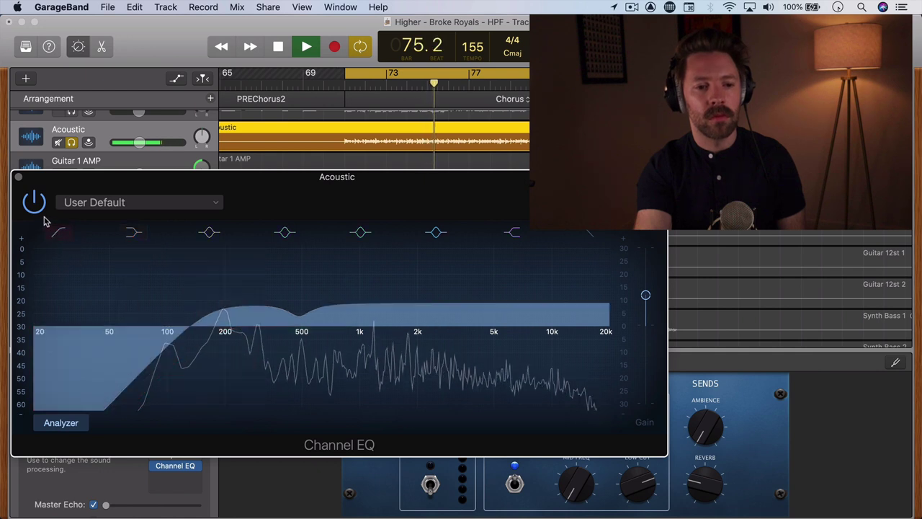
click(60, 232)
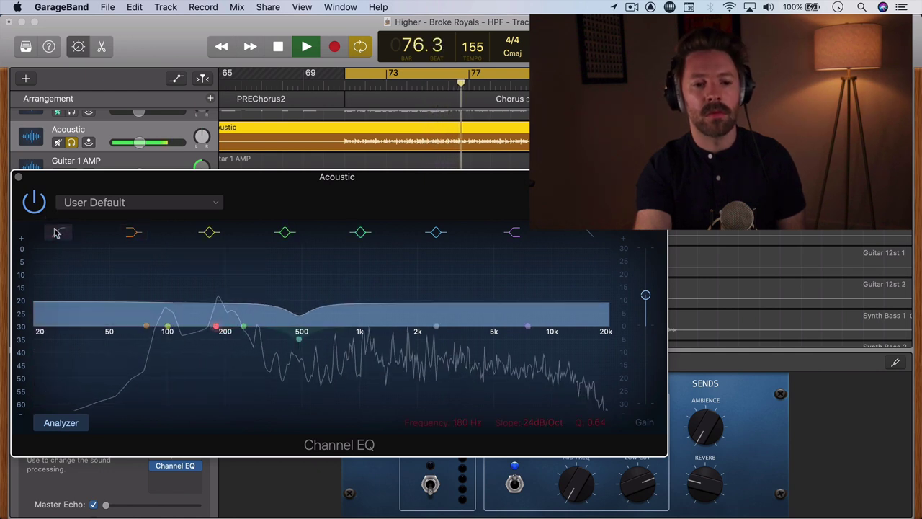
click(58, 233)
key(space)
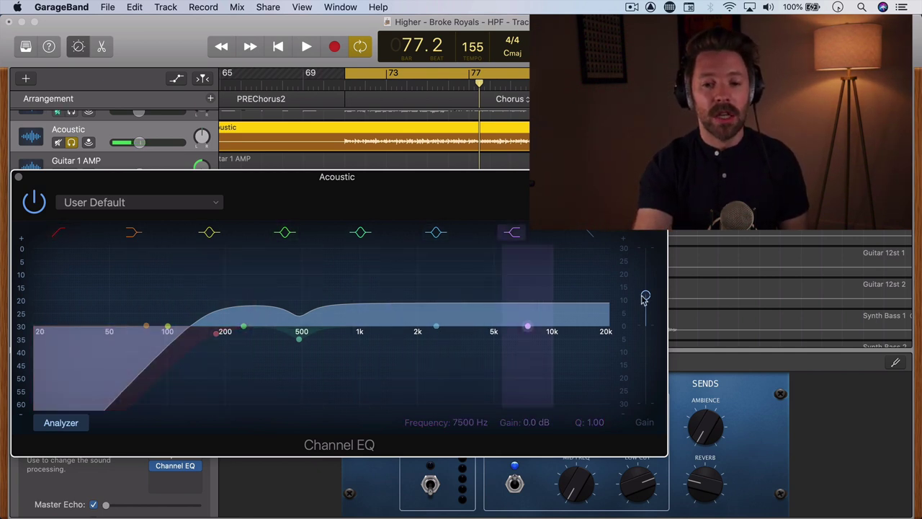
Lower the Acoustic EQ output gain, close its Channel EQ, and unsolo Acoustic
drag(645, 295, 645, 309)
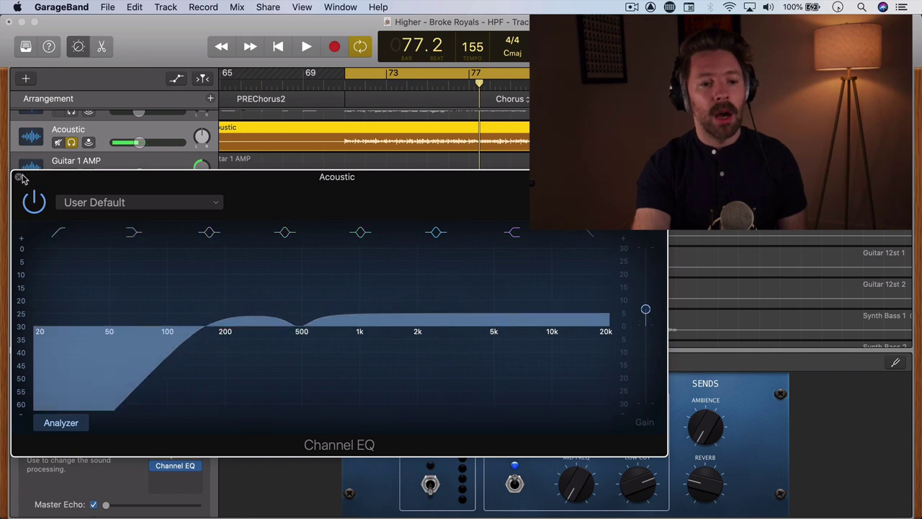
click(19, 177)
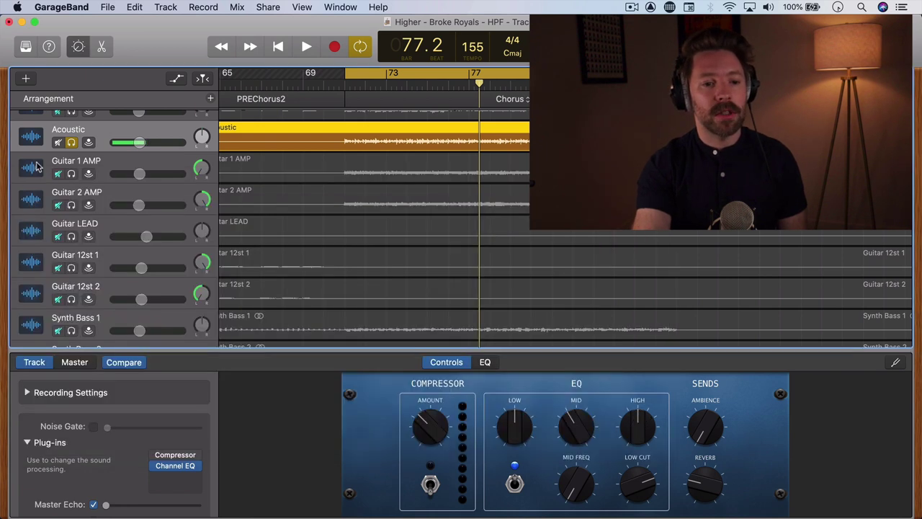
click(72, 142)
Select the Kick track and review its Channel EQ high-pass near 26.5 Hz, then close it
scroll(75, 143, up, 10)
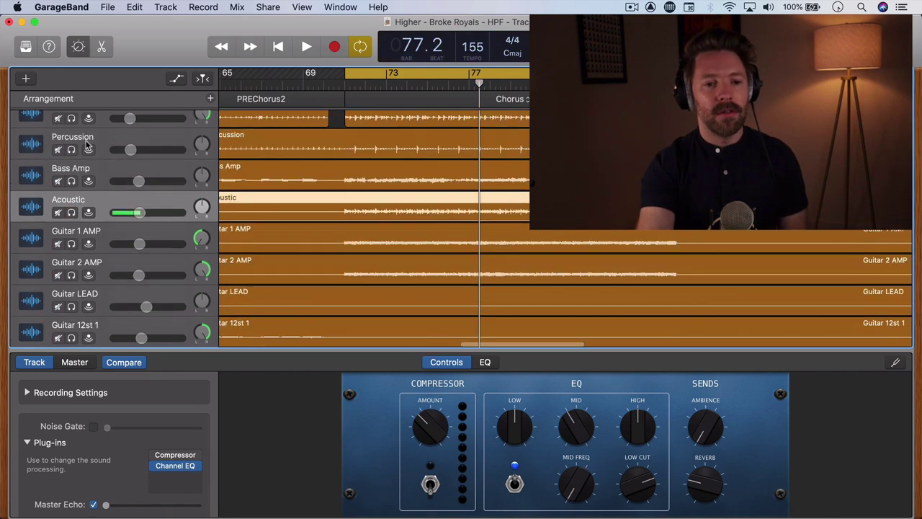
click(76, 132)
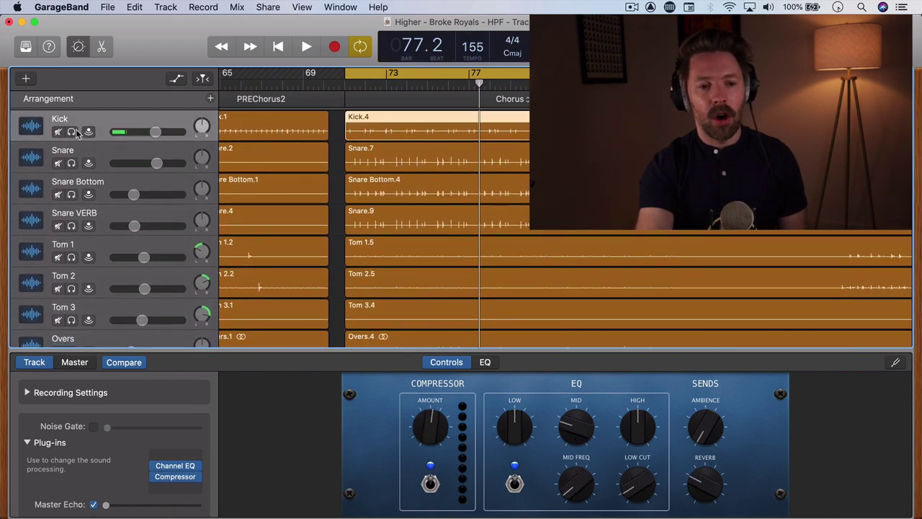
click(175, 467)
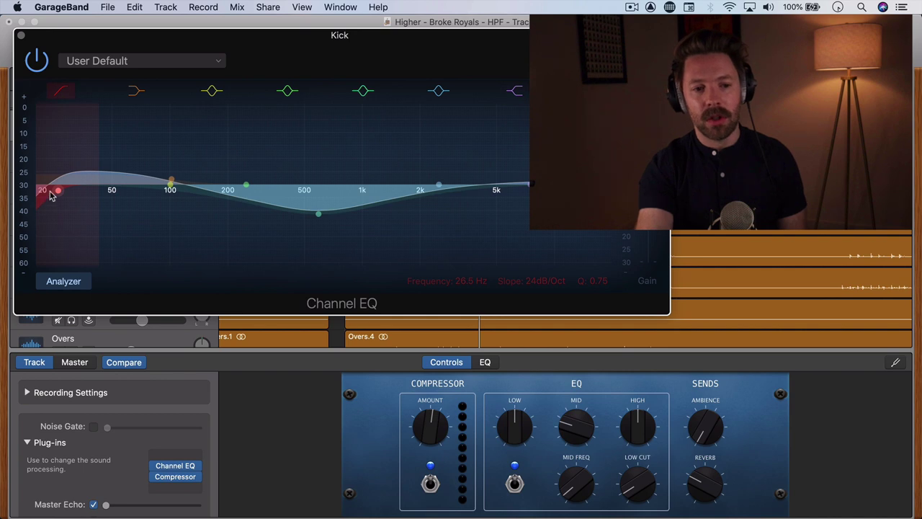
click(21, 35)
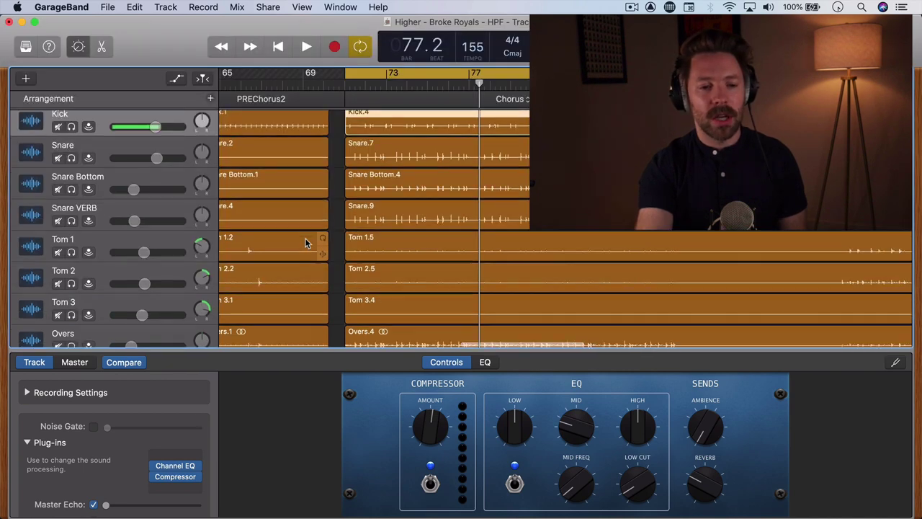
Select the Bass Amp track and open its Channel EQ, showing the 106 Hz, -11.0 dB band
scroll(305, 238, down, 8)
click(170, 254)
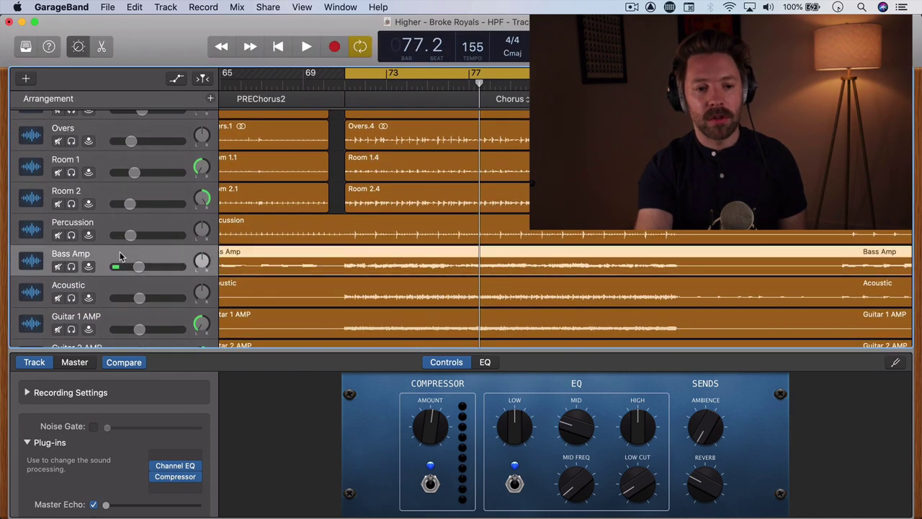
click(175, 467)
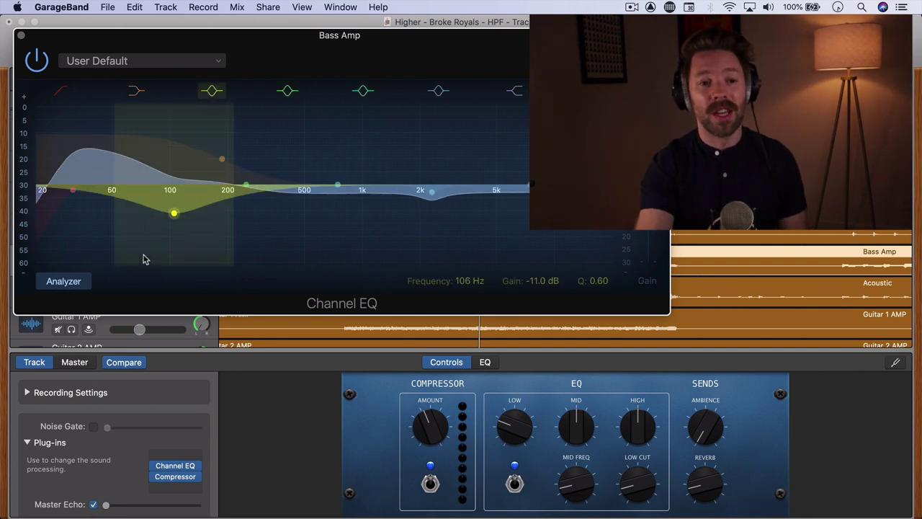
click(21, 35)
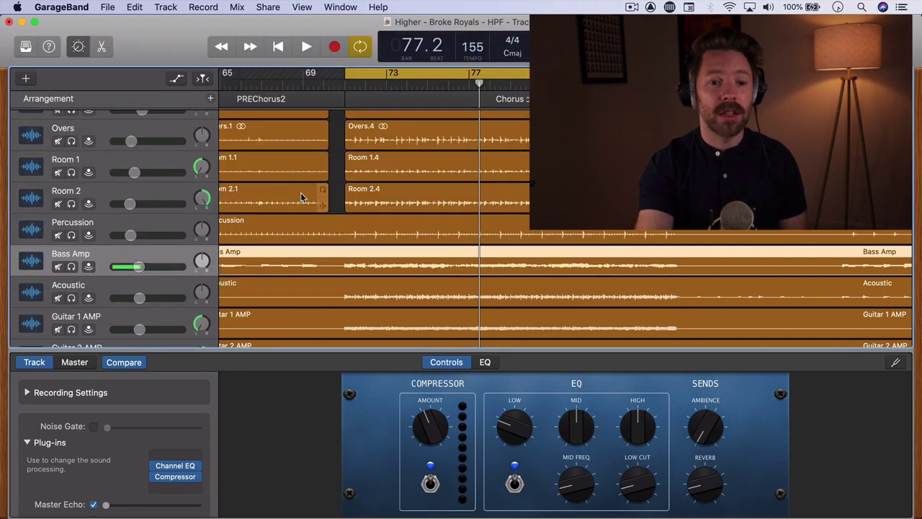